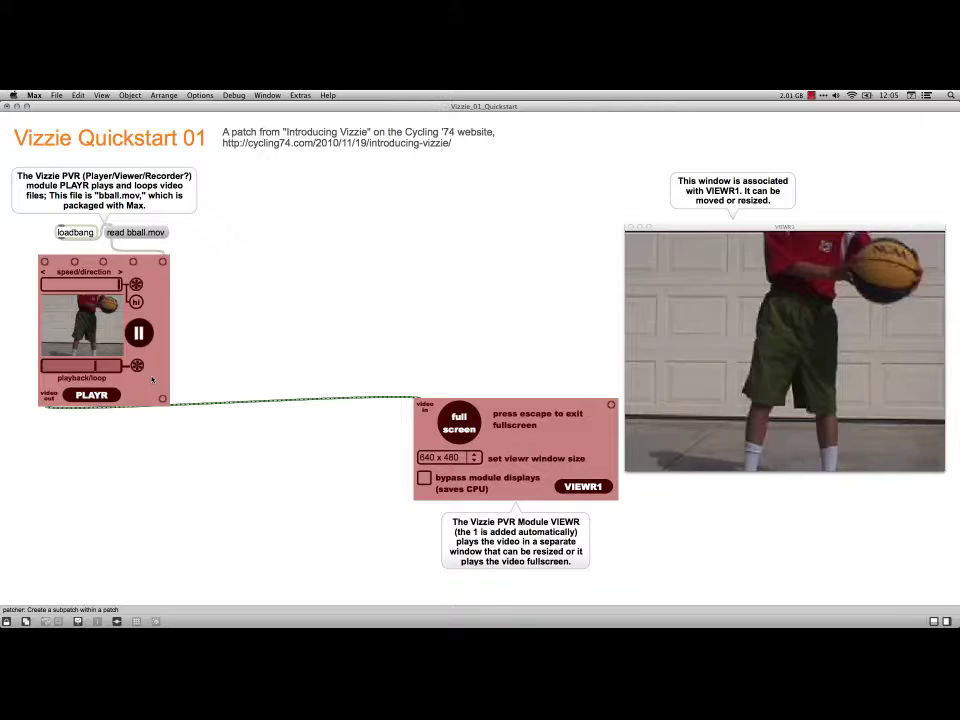
# - Unlock the Quickstart 01 patch and browse the Paste From > VIZZIE PVR modules without pasting
pyautogui.press('super+e')
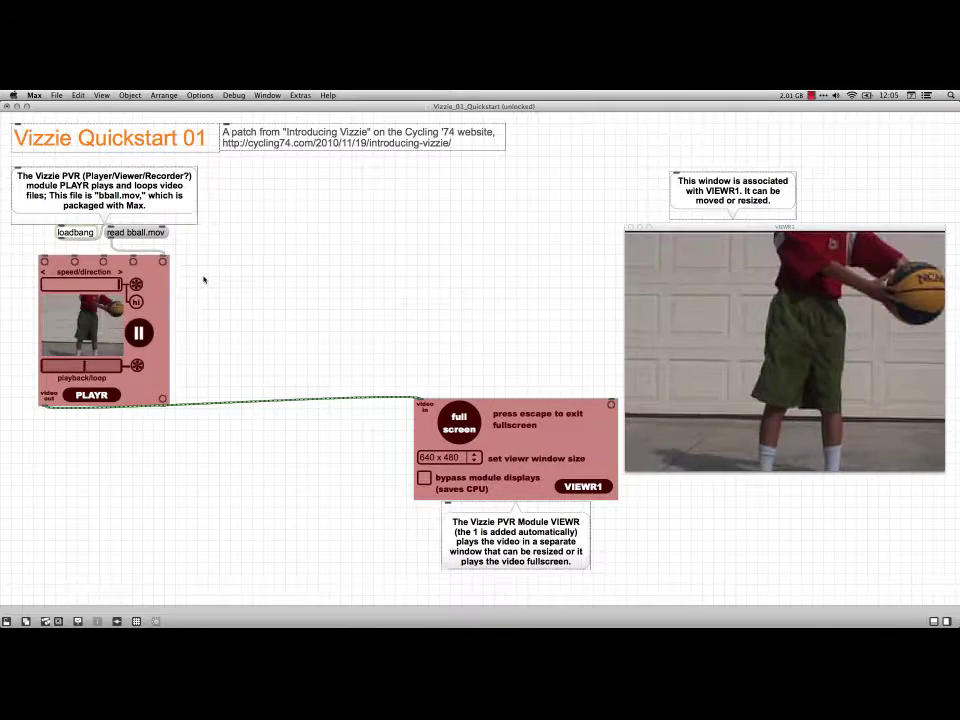
pyautogui.rightClick(204, 280)
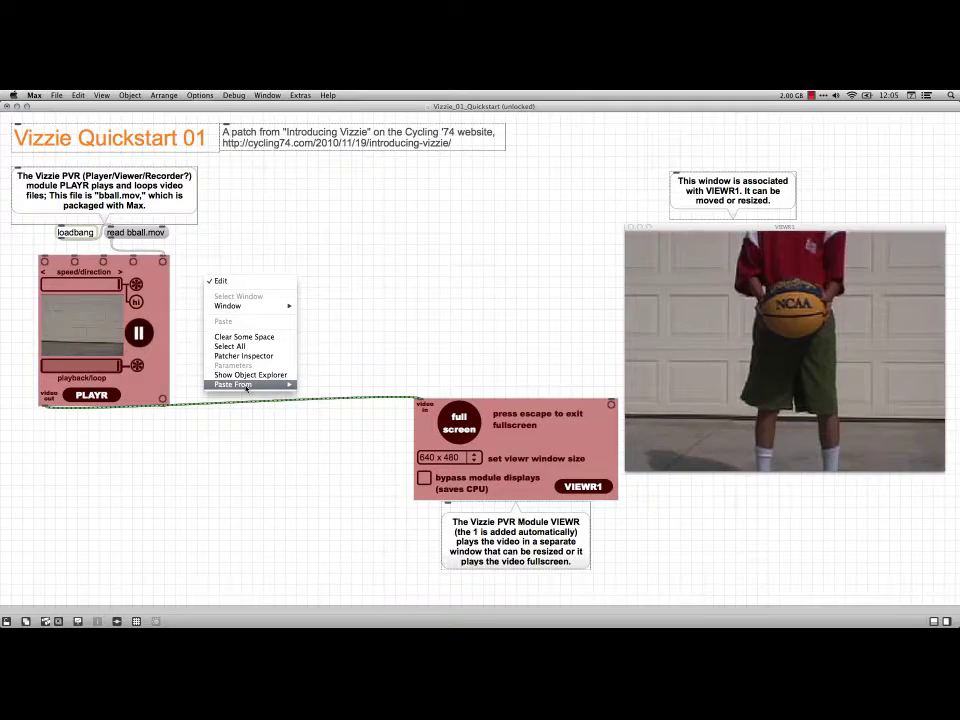
pyautogui.moveTo(248, 386)
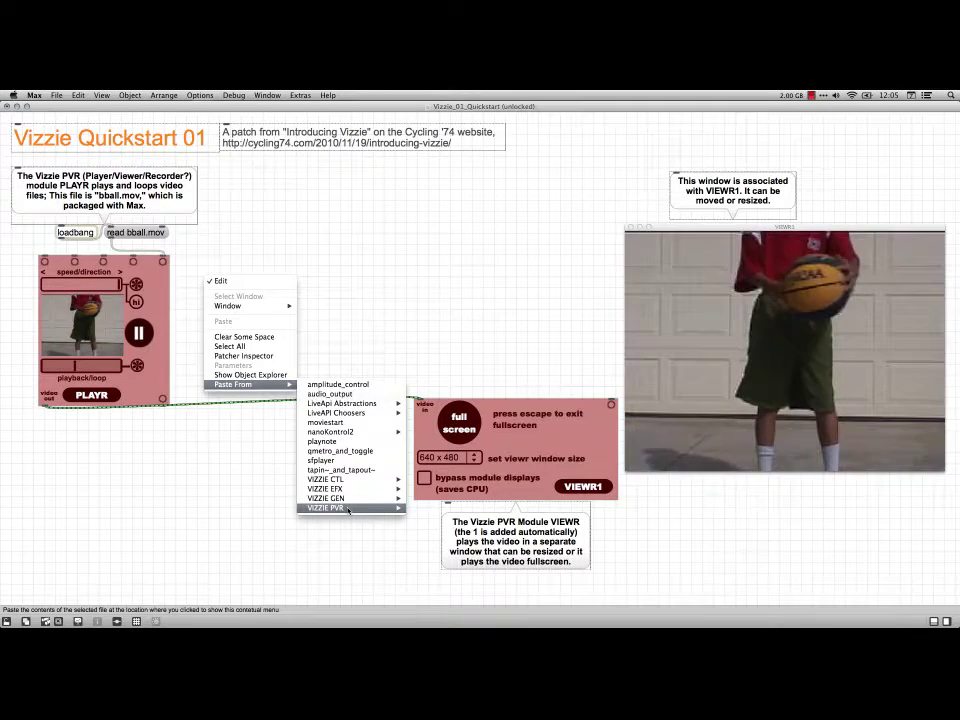
pyautogui.moveTo(348, 509)
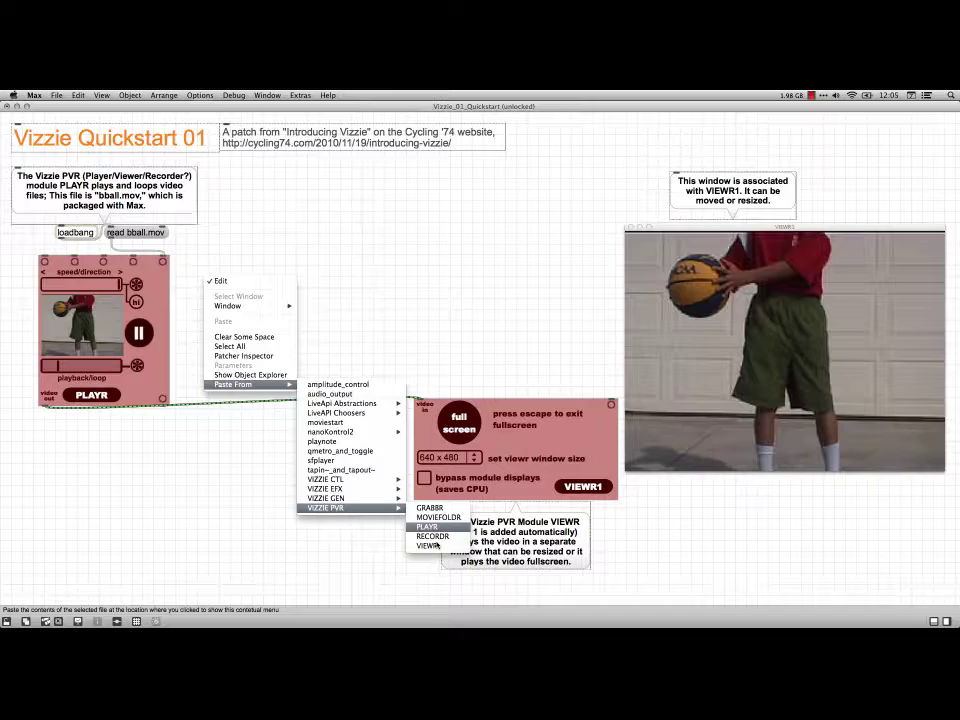
pyautogui.click(329, 554)
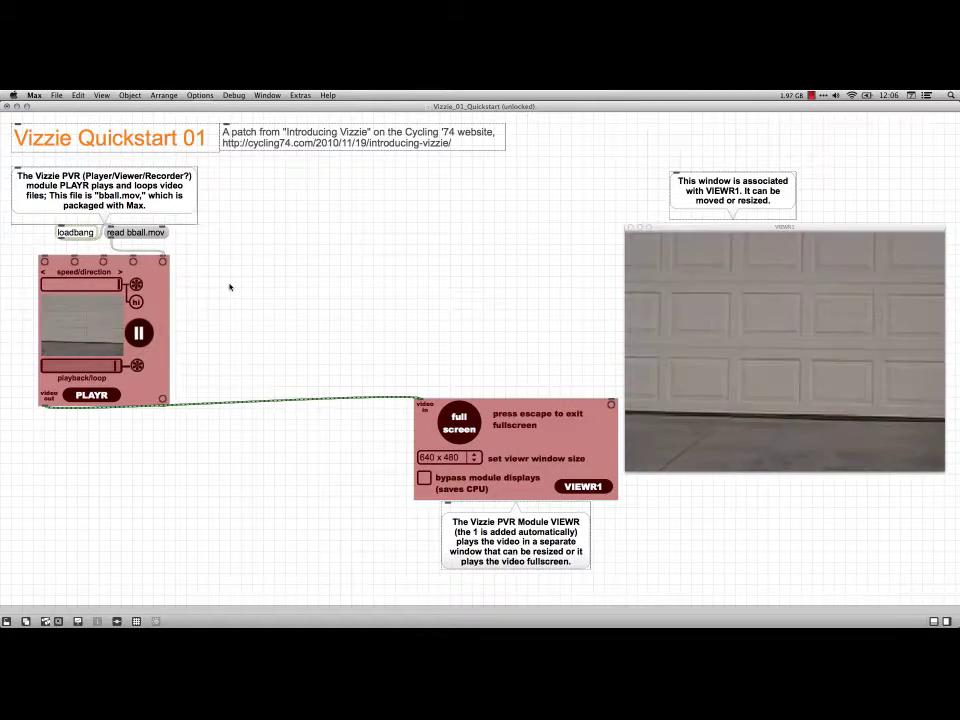
# - Lock the patch, slow PLAYR's playback speed and set a short loop range on the basketball clip
pyautogui.press('super+e')
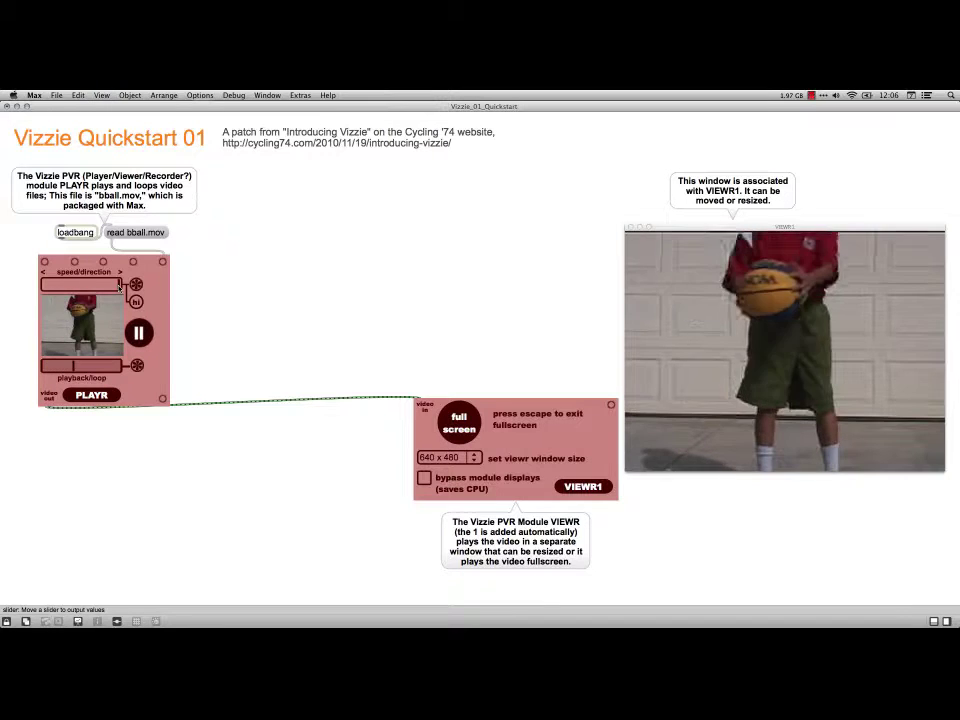
pyautogui.moveTo(119, 286); pyautogui.dragTo(93, 285)
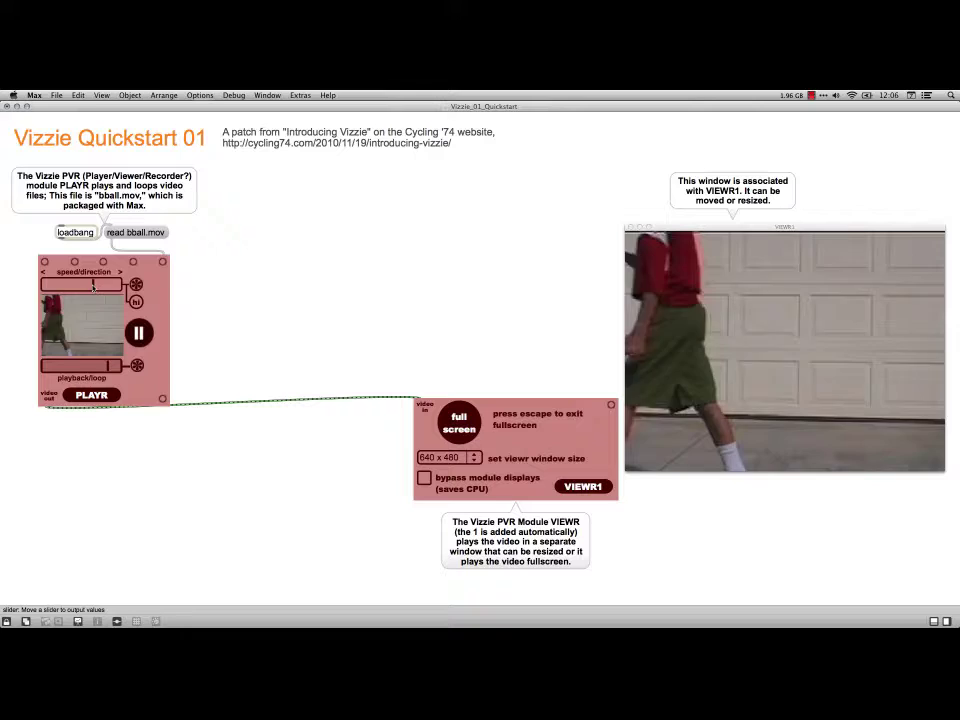
pyautogui.moveTo(93, 287); pyautogui.dragTo(70, 285)
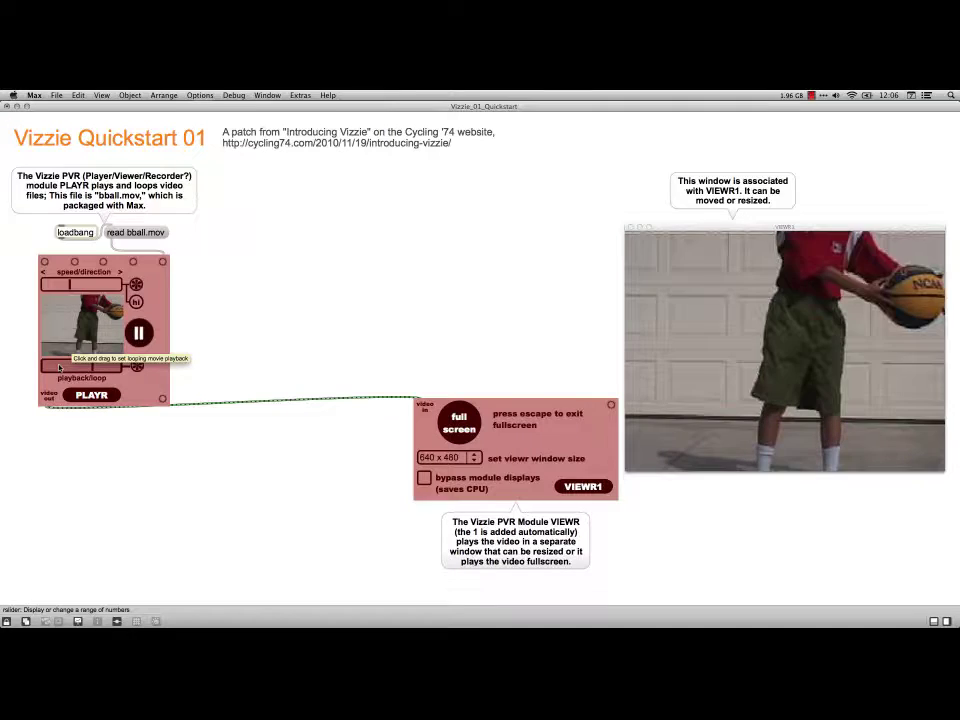
pyautogui.moveTo(67, 368); pyautogui.dragTo(74, 369)
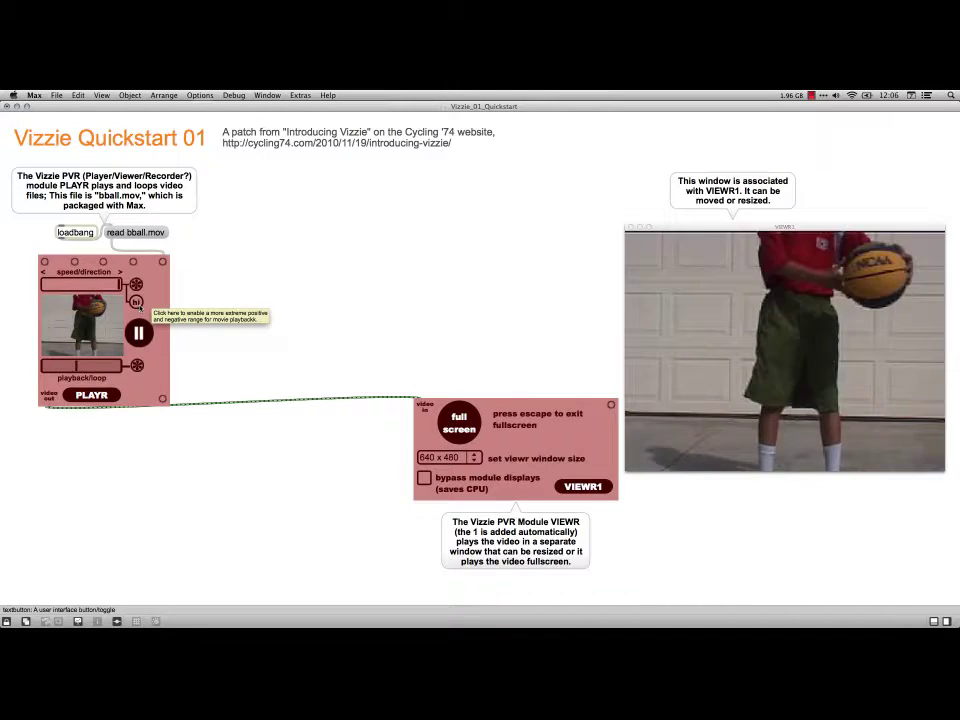
pyautogui.click(446, 458)
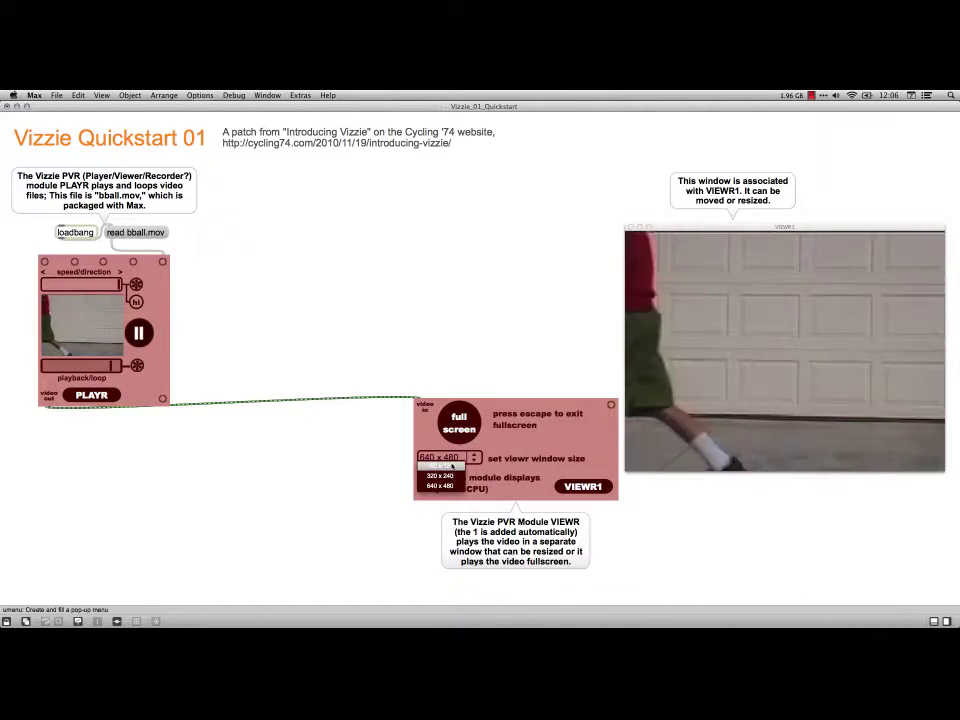
pyautogui.click(448, 466)
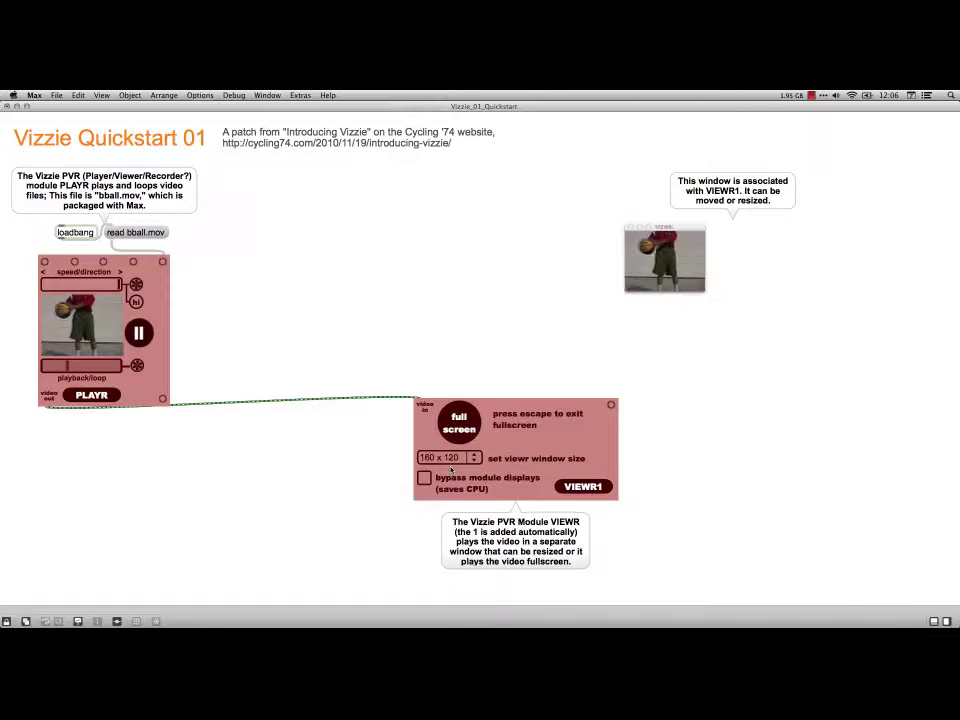
pyautogui.click(452, 461)
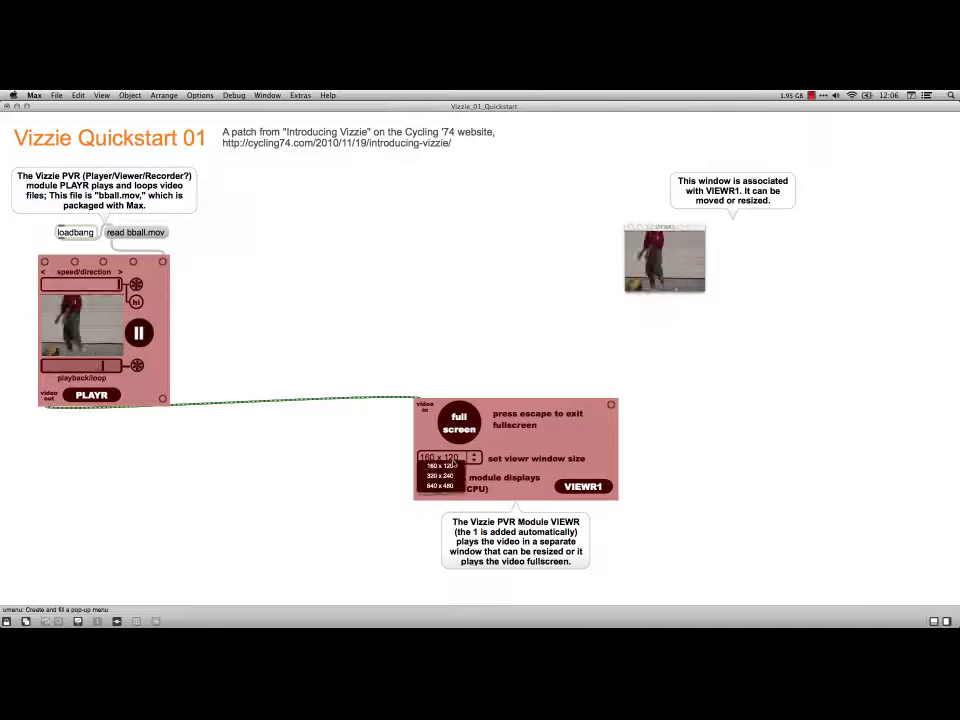
pyautogui.click(442, 475)
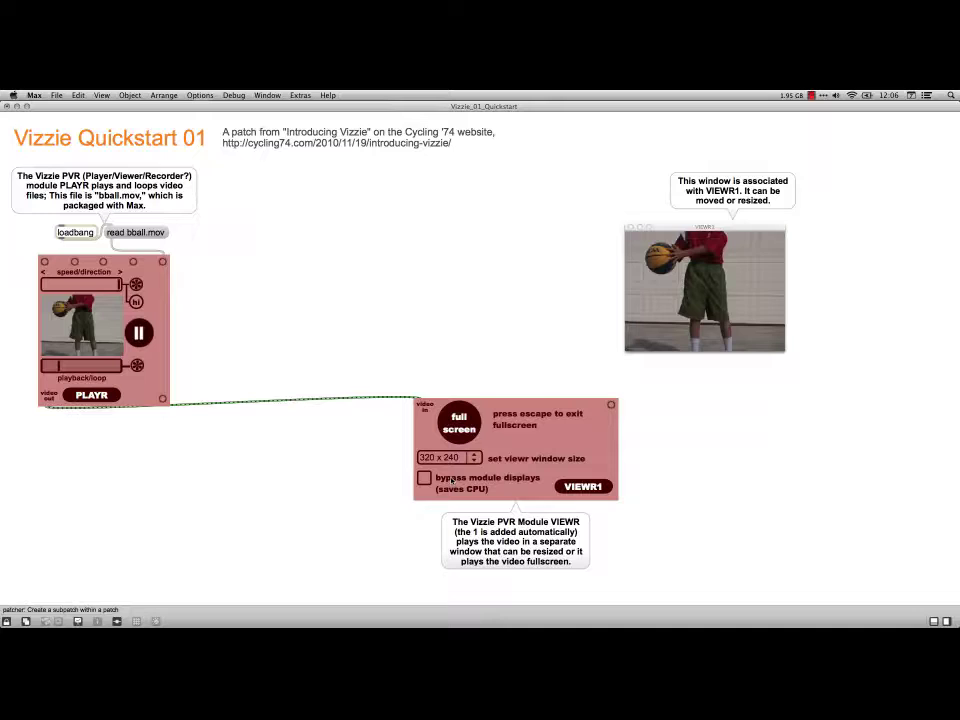
pyautogui.click(446, 458)
pyautogui.click(450, 478)
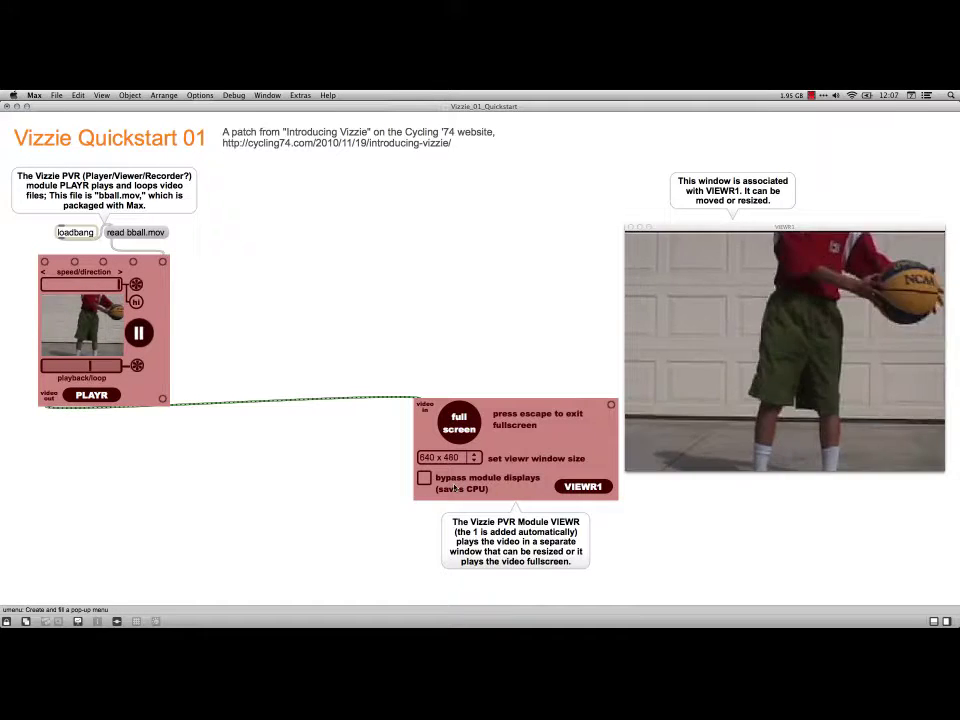
pyautogui.click(463, 425)
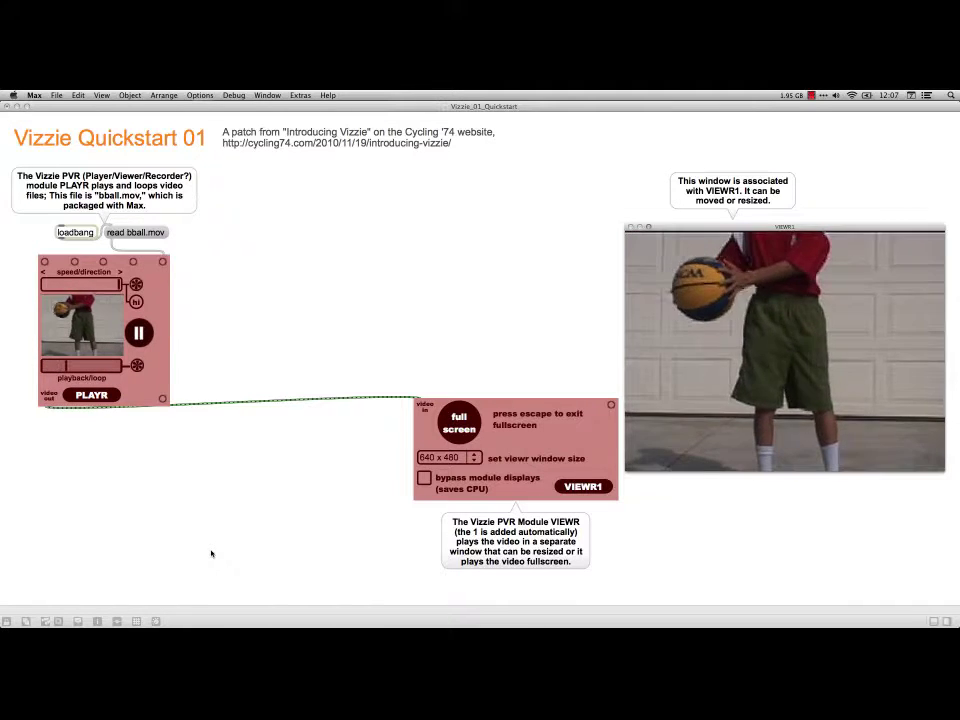
# - Replace the PLAYR–VIEWR1 cord with a pasted BRCOSR module, then relock the patch
pyautogui.press('super+e')
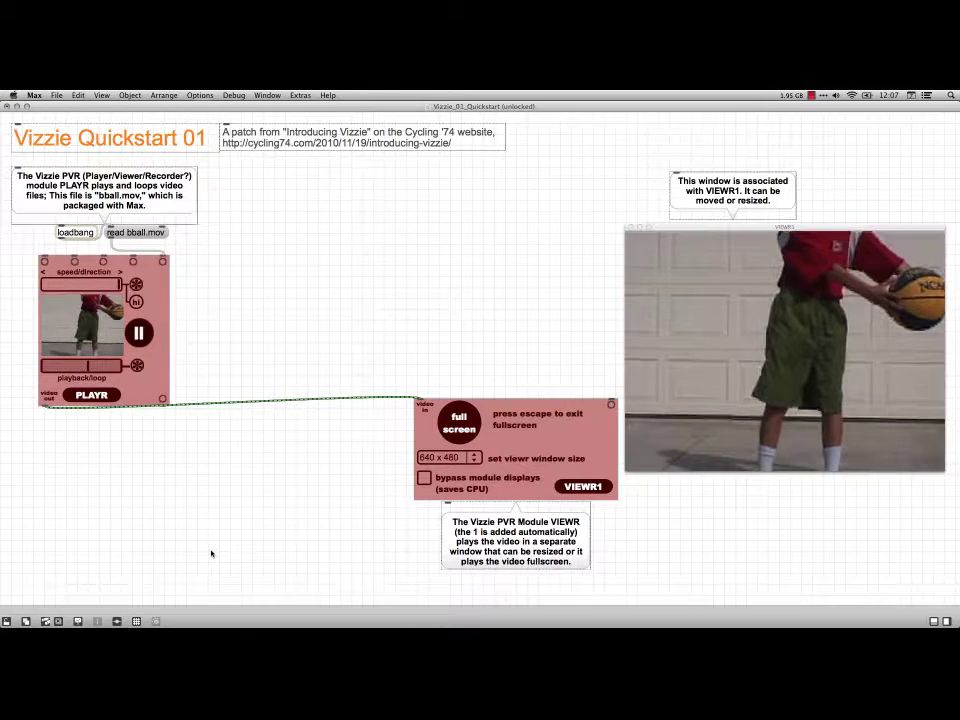
pyautogui.press('BackSpace')
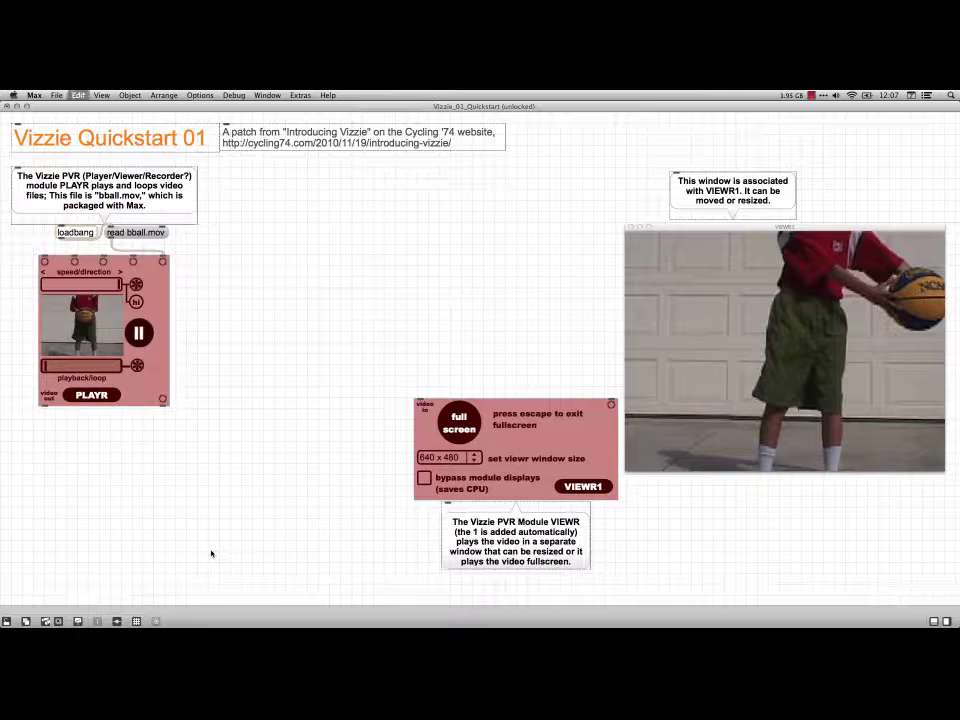
pyautogui.press('super+v')
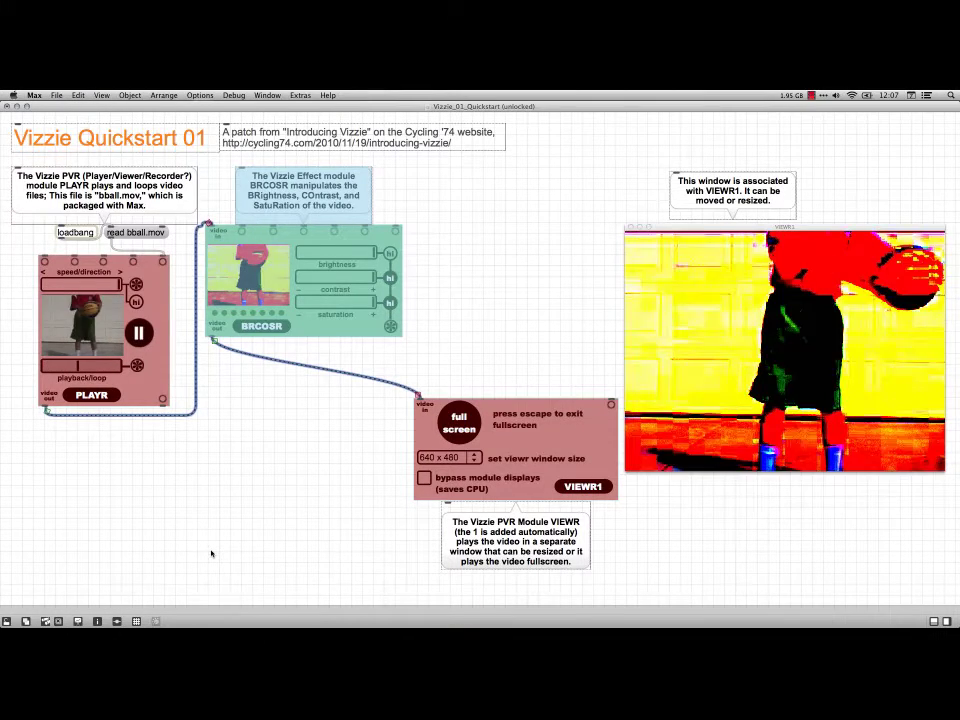
pyautogui.click(240, 490)
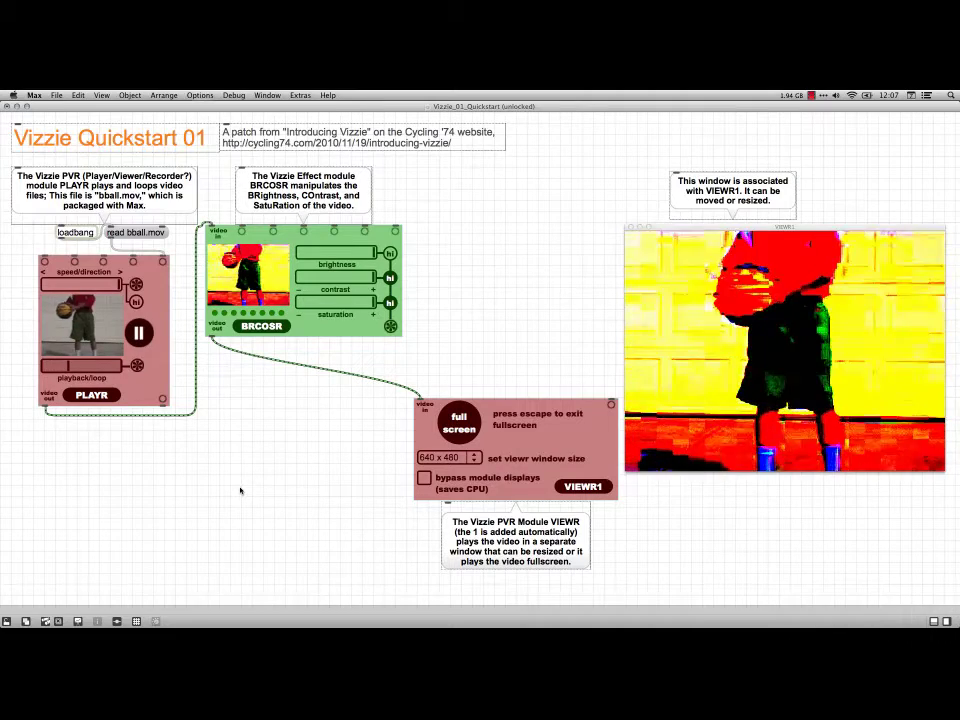
pyautogui.press('super+e')
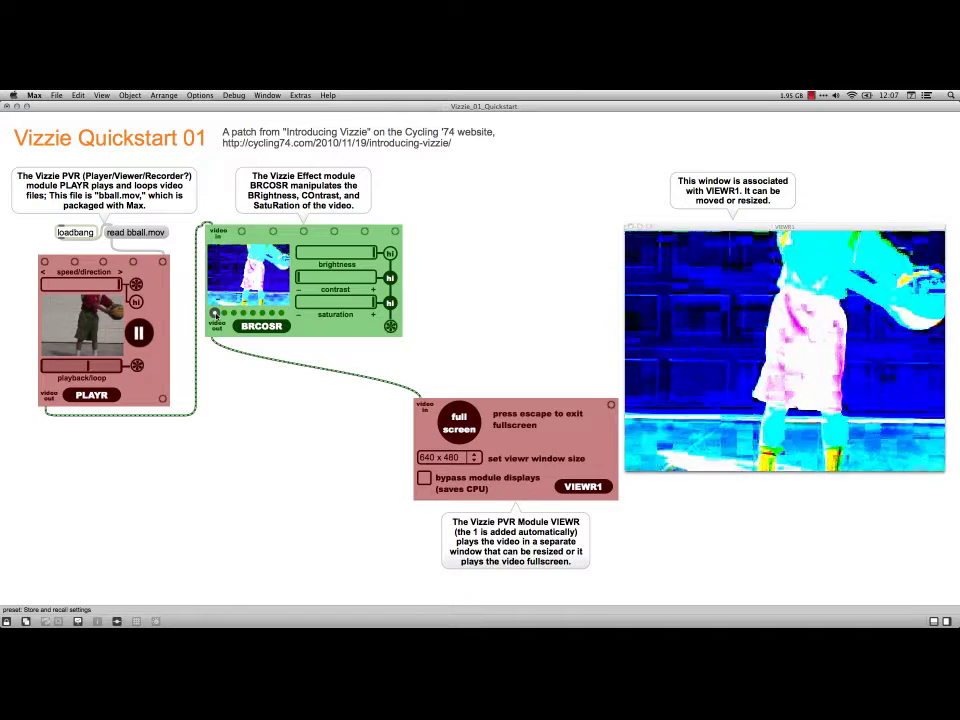
# - Cycle through five BRCOSR presets, then push saturation up for a blown-out high-contrast look
pyautogui.click(224, 313)
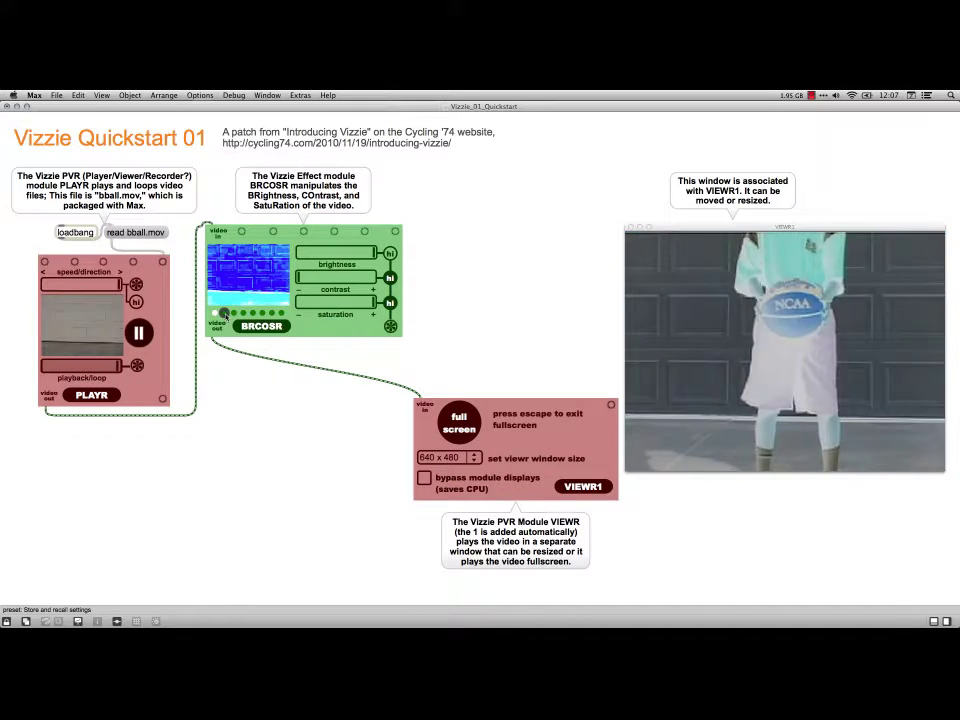
pyautogui.click(234, 313)
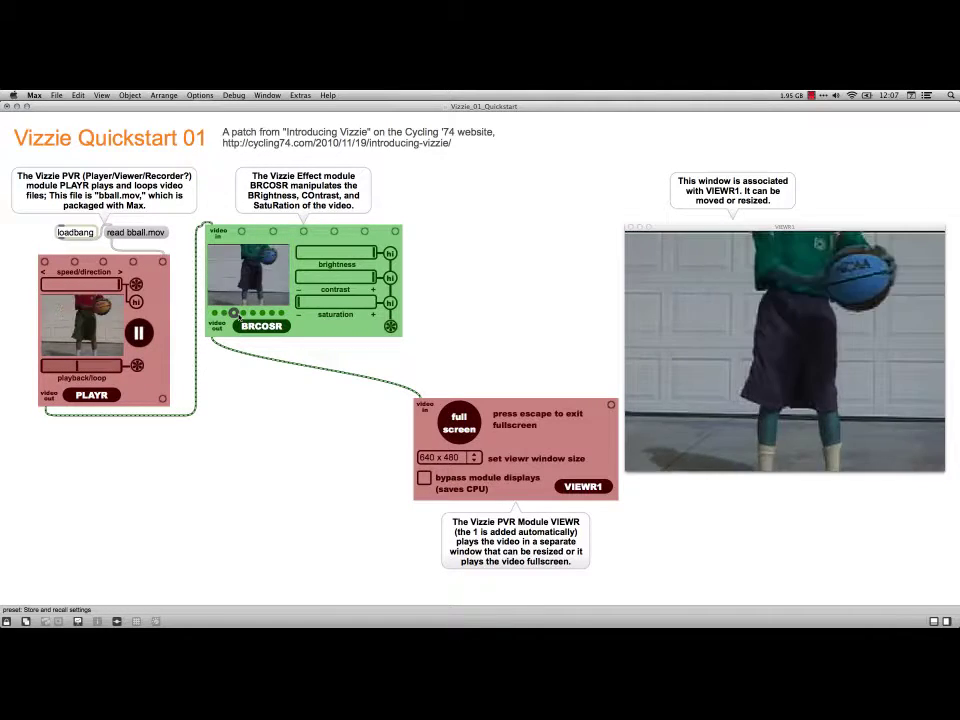
pyautogui.click(252, 313)
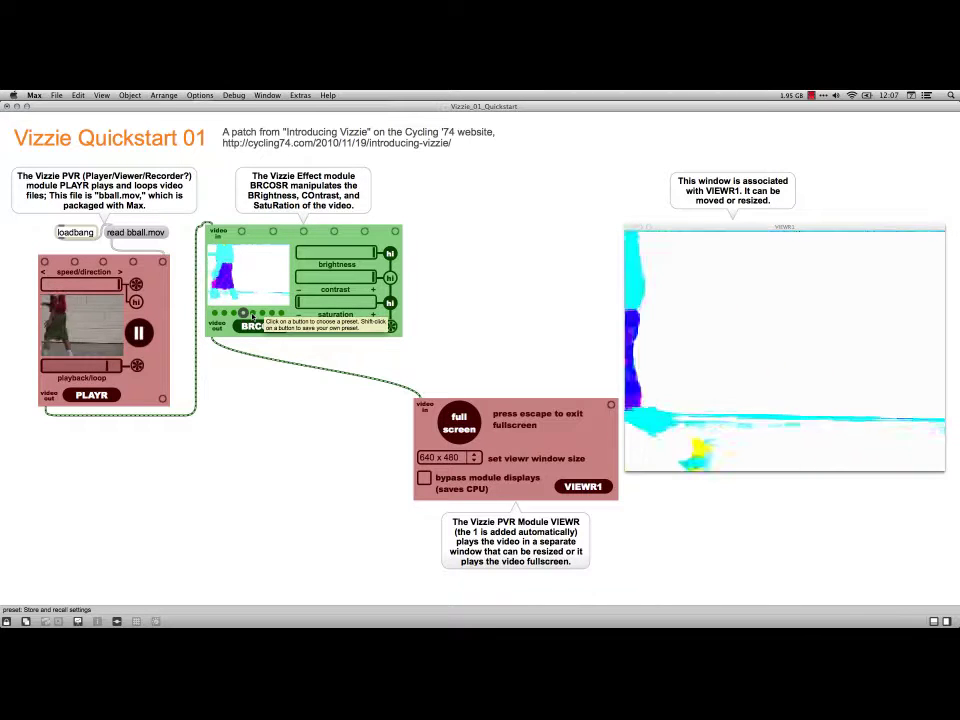
pyautogui.click(262, 313)
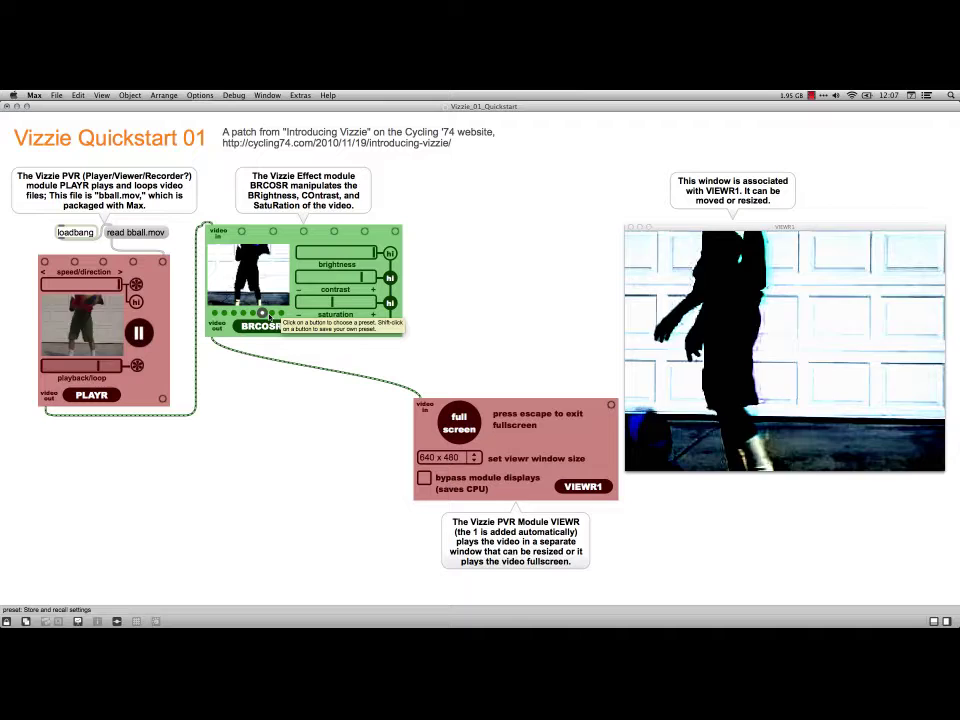
pyautogui.click(272, 314)
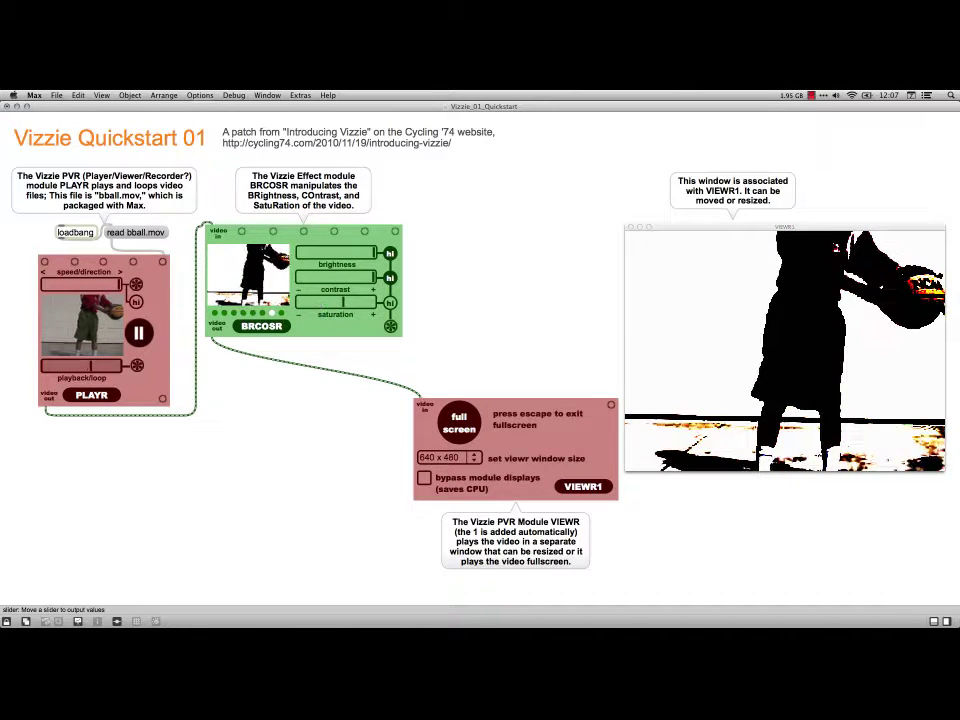
pyautogui.moveTo(300, 302); pyautogui.dragTo(365, 302)
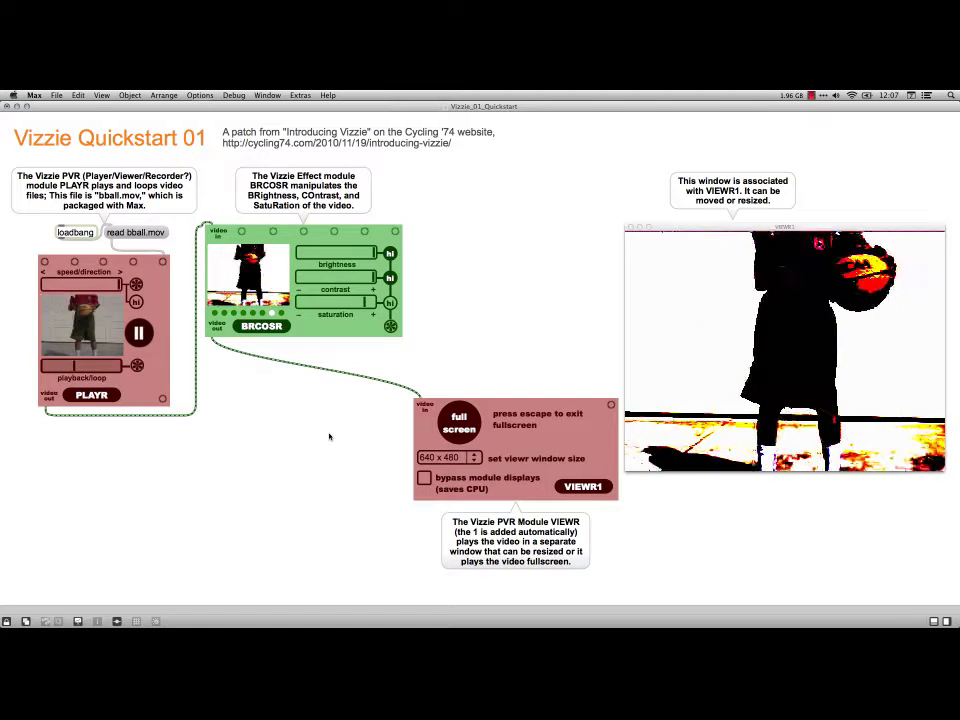
# - Wire a PIXL8R module from BRCOSR's output into VIEWR1 with the patch unlocked, then relock it
pyautogui.press('super+e')
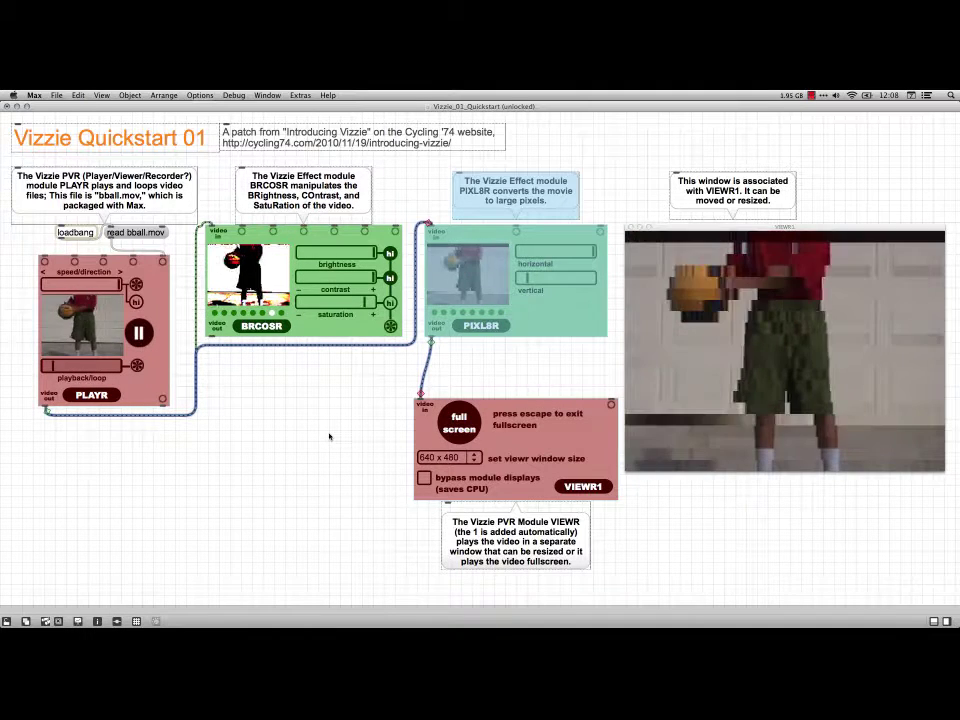
pyautogui.press('super+e')
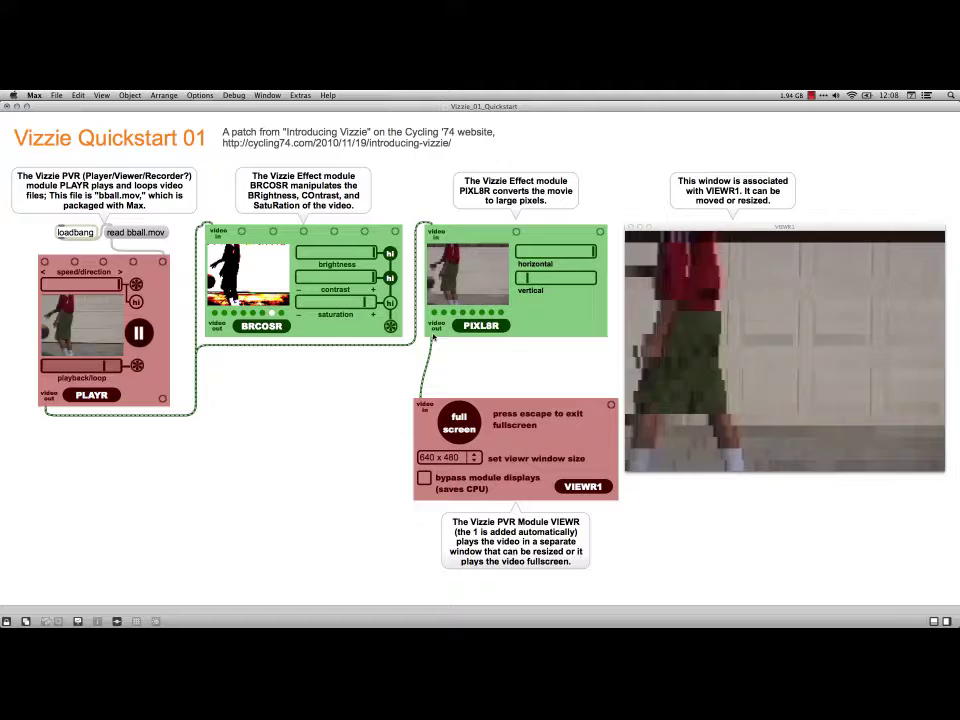
# - Step through PIXL8R's stripe, block and no-pixelation presets, ending on the first heavily pixelated one
pyautogui.click(442, 313)
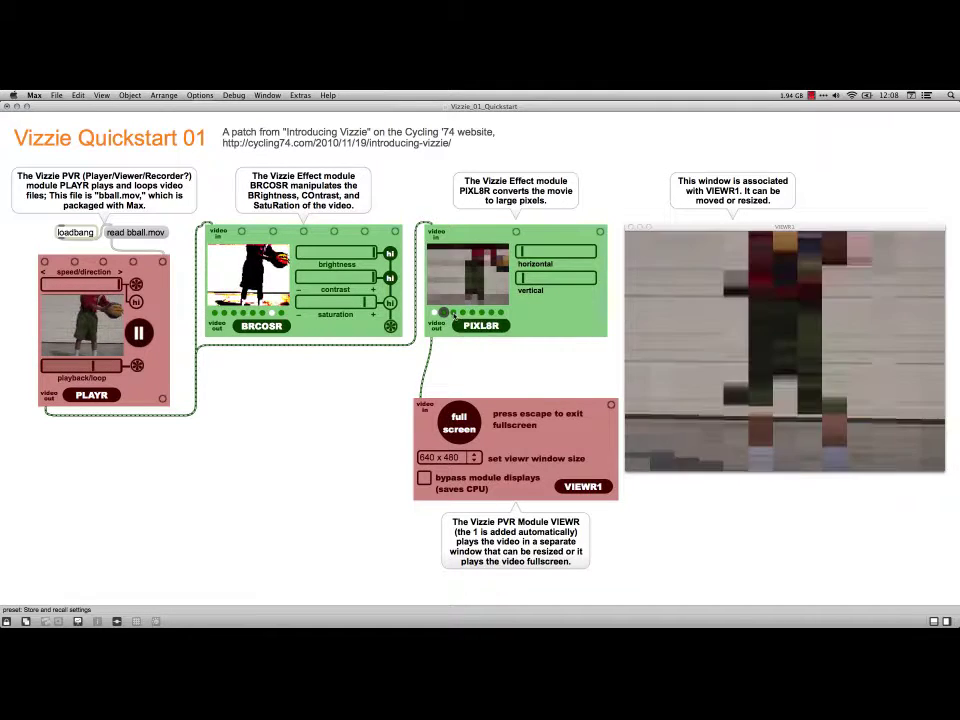
pyautogui.click(452, 313)
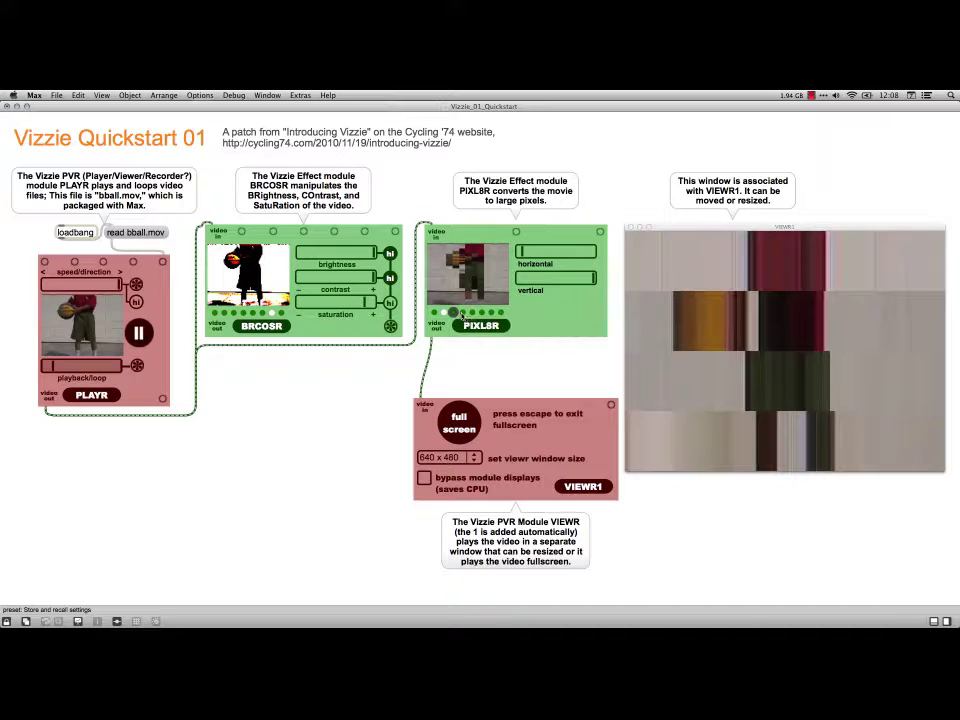
pyautogui.click(462, 313)
pyautogui.click(472, 313)
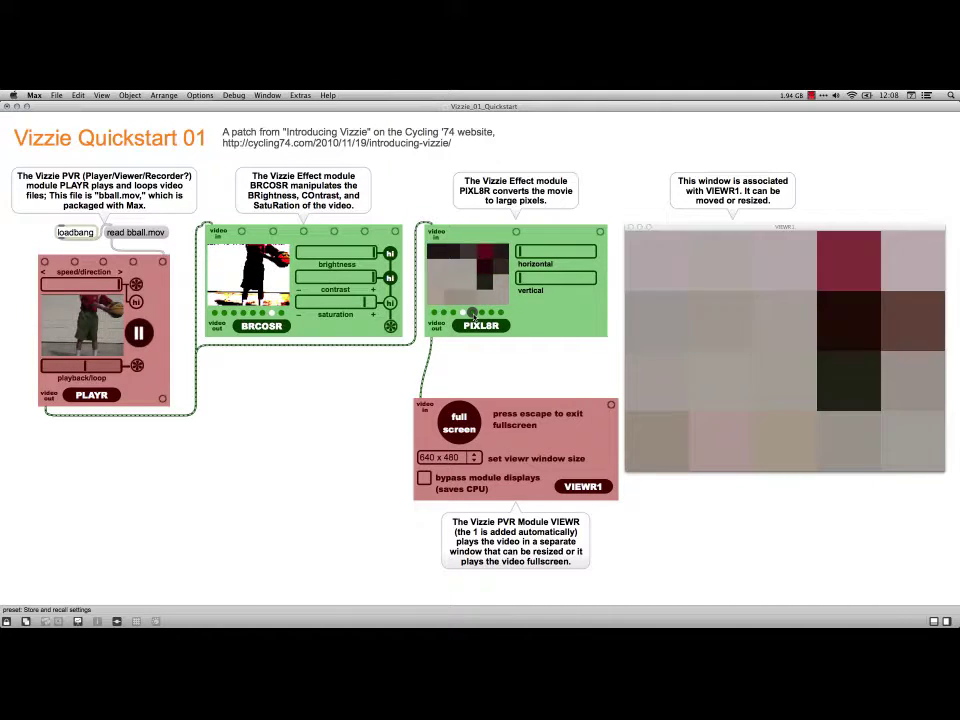
pyautogui.click(472, 313)
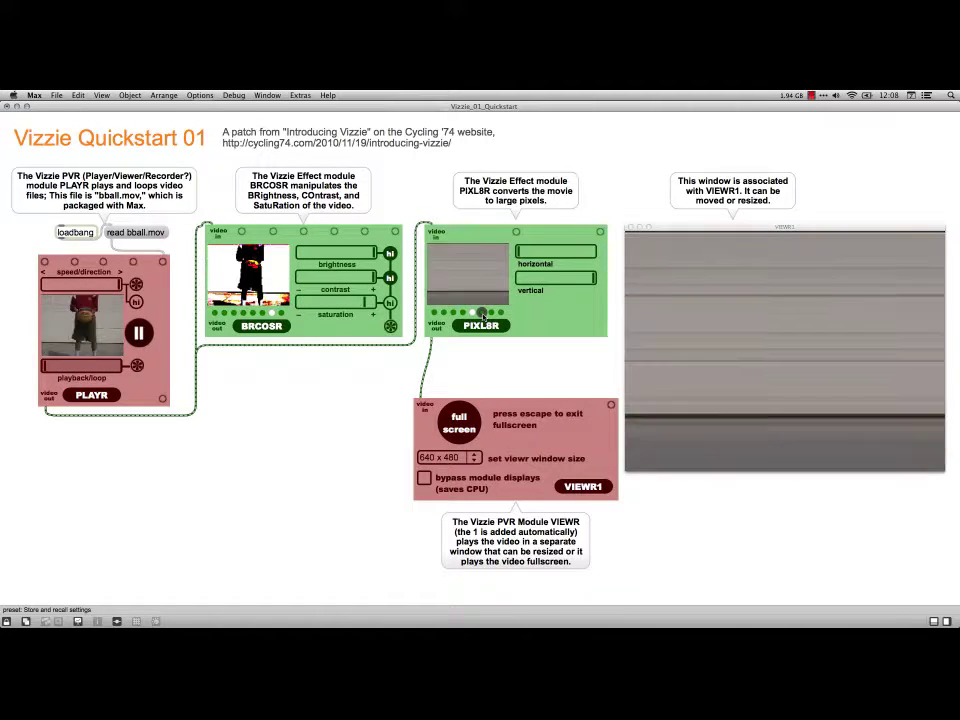
pyautogui.click(481, 313)
pyautogui.click(491, 313)
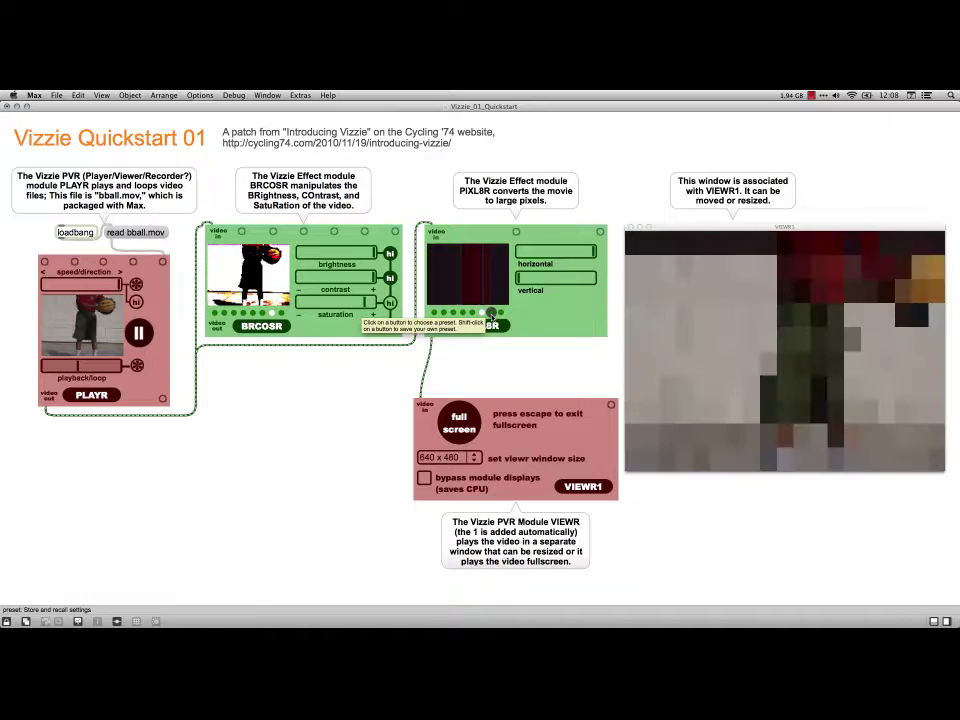
pyautogui.click(500, 313)
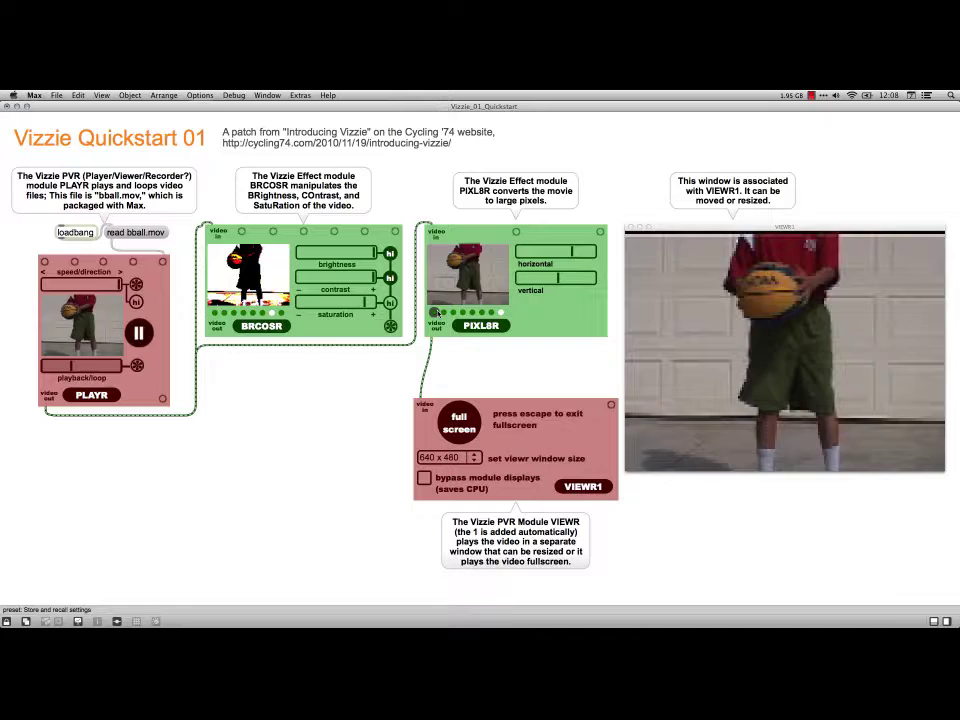
pyautogui.click(435, 313)
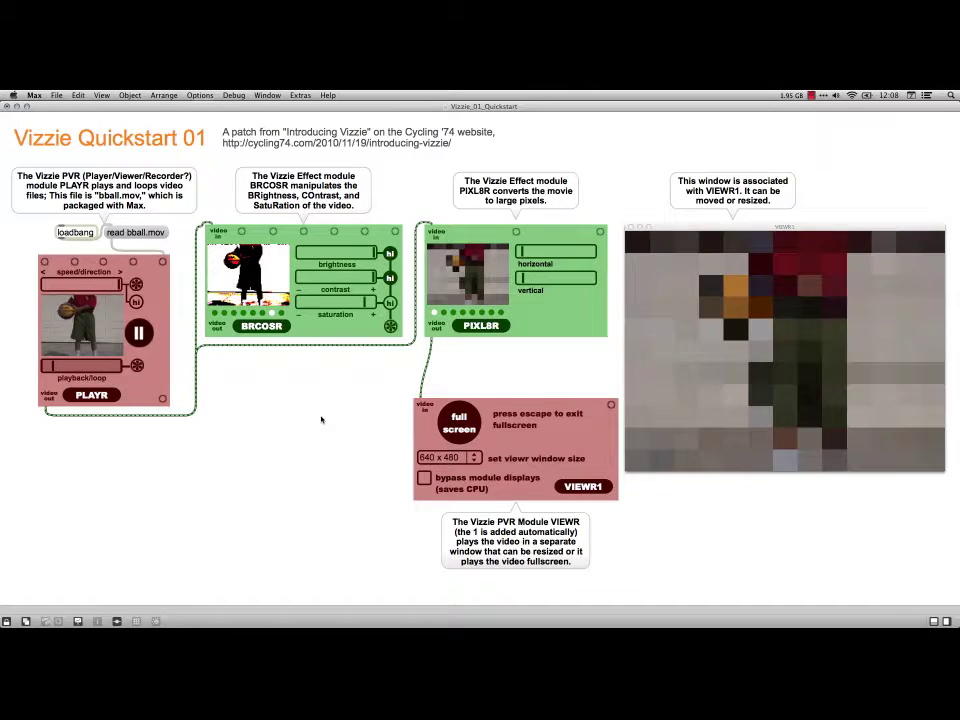
# - Add an XFADR taking BRCOSR and PIXL8R as inputs and feeding VIEWR1, then relock the patch
pyautogui.press('super+e')
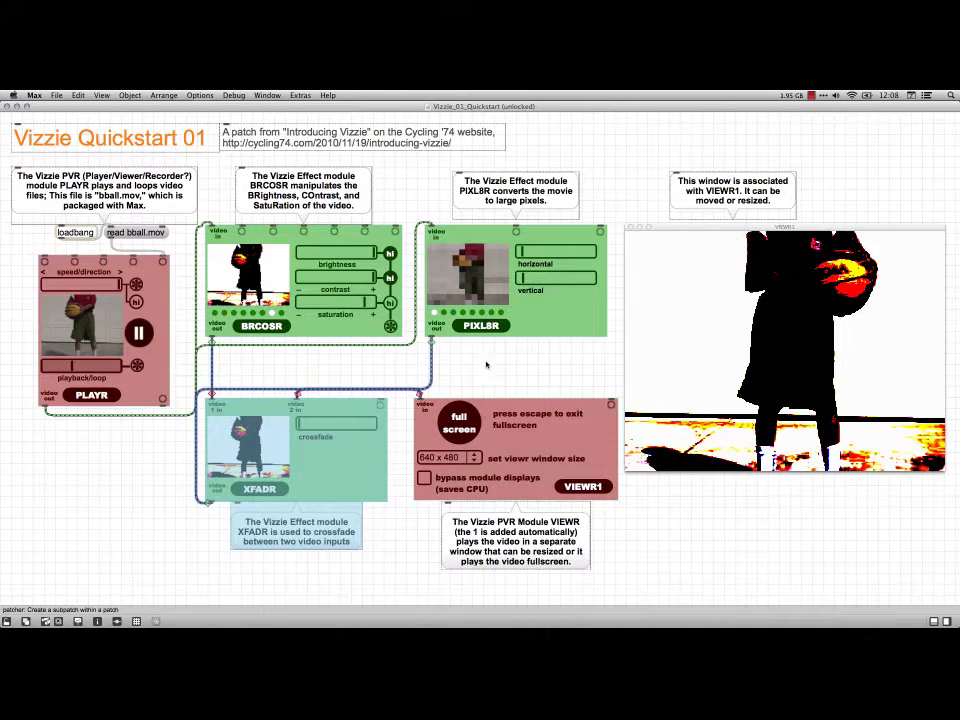
pyautogui.click(498, 363)
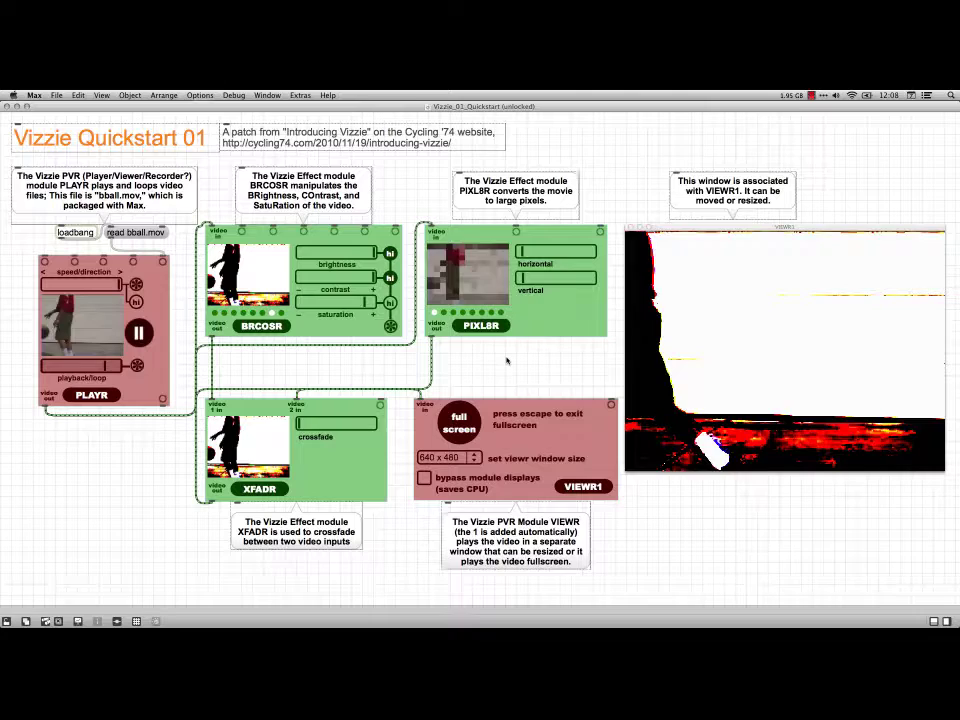
pyautogui.press('super+e')
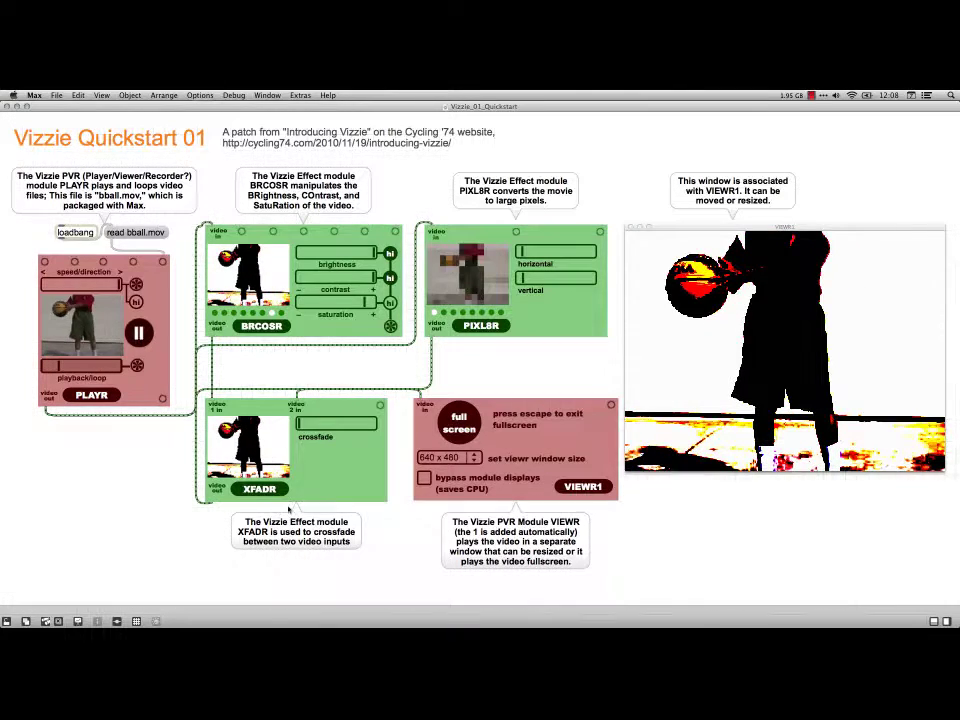